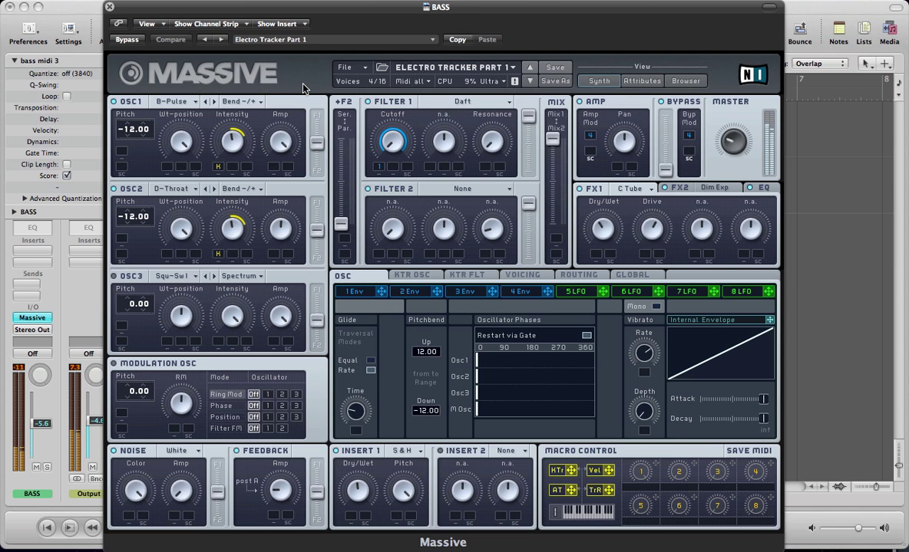
Hide the Massive window with V and play the Electro Track Part 1 arrangement from bar 1.
{"action": "key", "text": "v"}
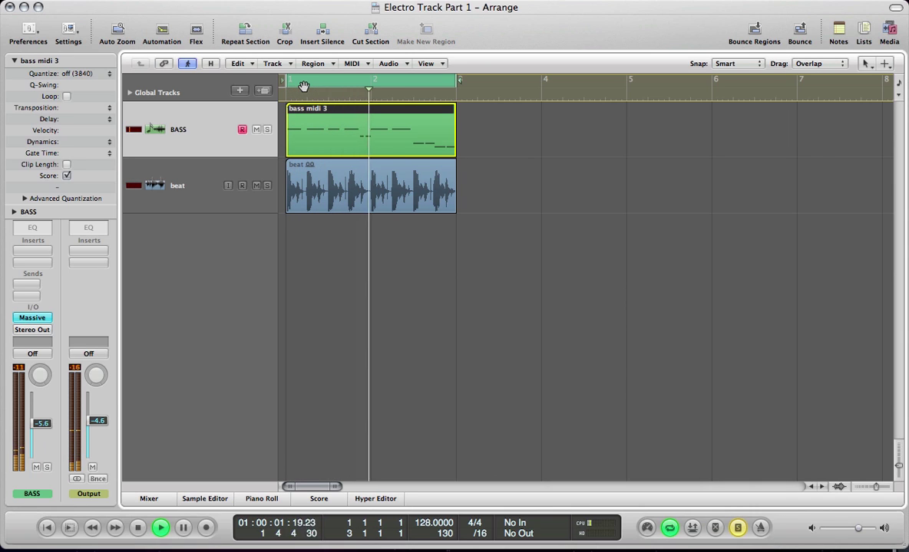
{"action": "key", "text": "v"}
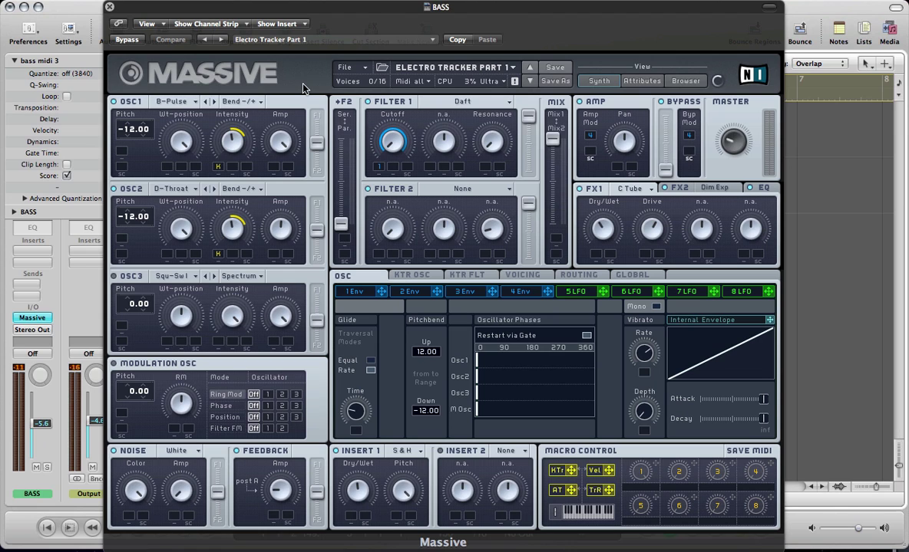
{"action": "key", "text": "super+w"}
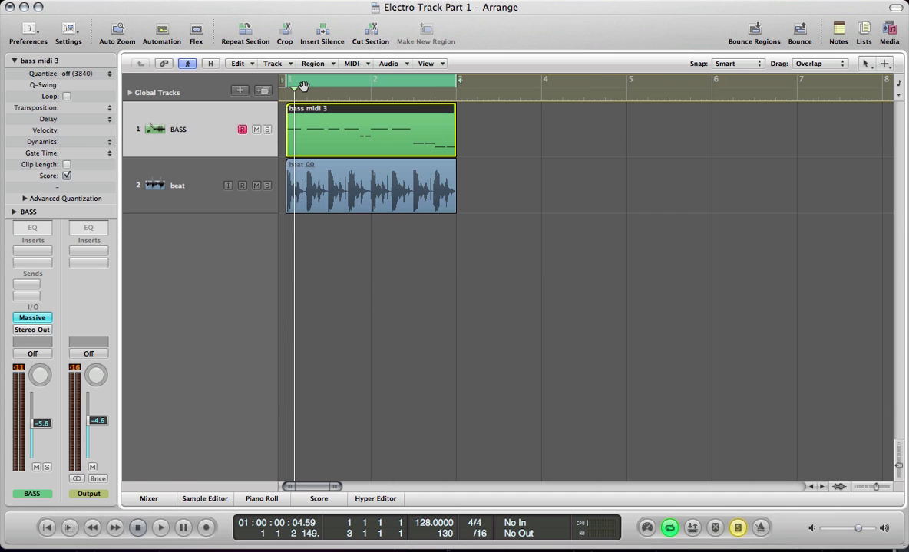
{"action": "key", "text": "v"}
{"action": "key", "text": "v"}
{"action": "key", "text": "space"}
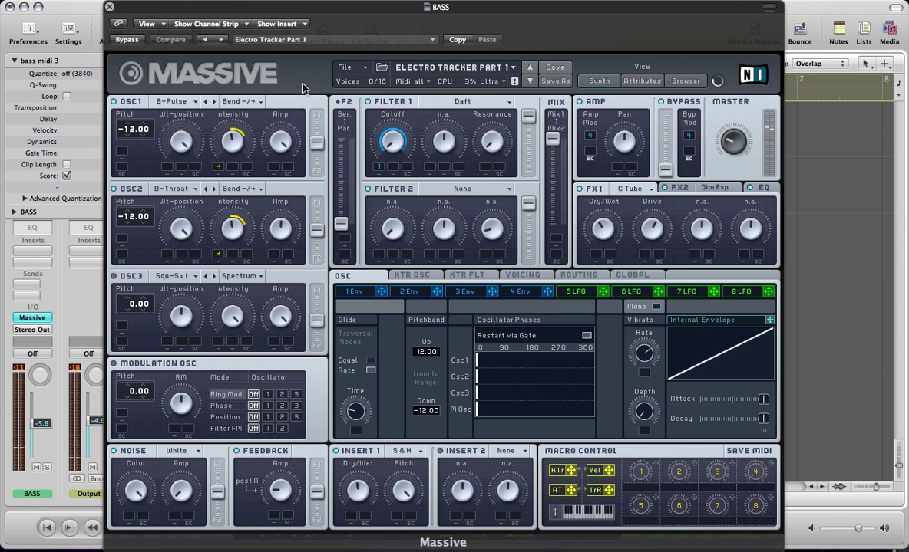
Bring Massive back up and start a new Untitled Sound from the File menu.
{"action": "key", "text": "v"}
{"action": "left_click", "coordinate": [342, 67]}
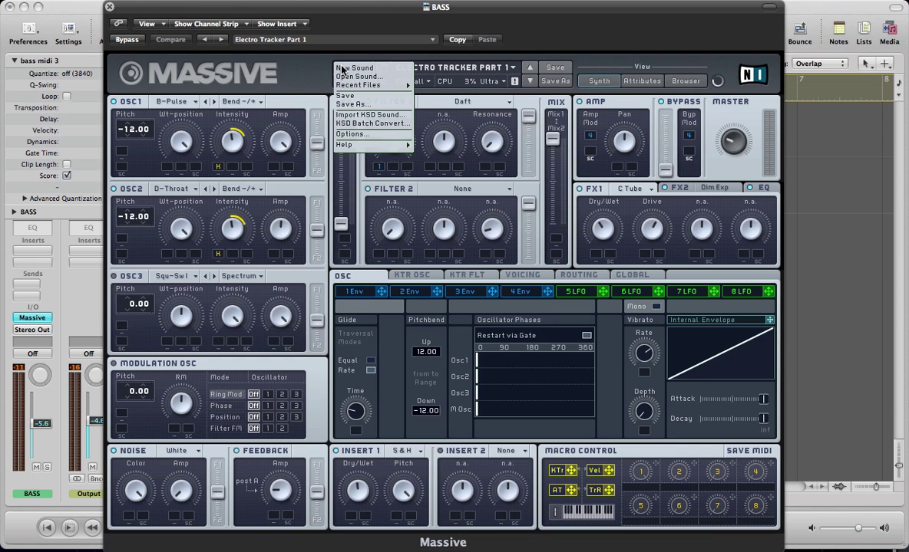
{"action": "left_click", "coordinate": [349, 69]}
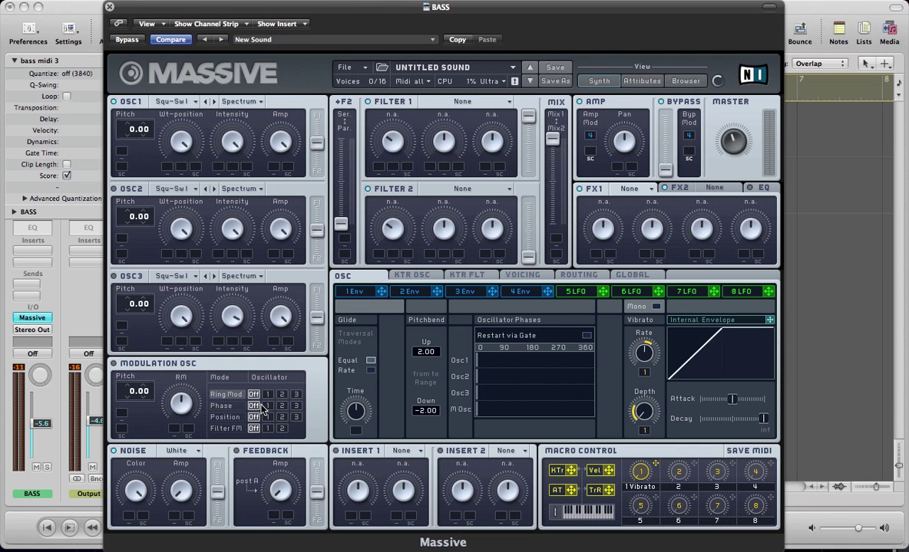
Set oscillator 1's wavetable to Guitar Pulse, then step it on to B-Pulse.
{"action": "left_click", "coordinate": [171, 107]}
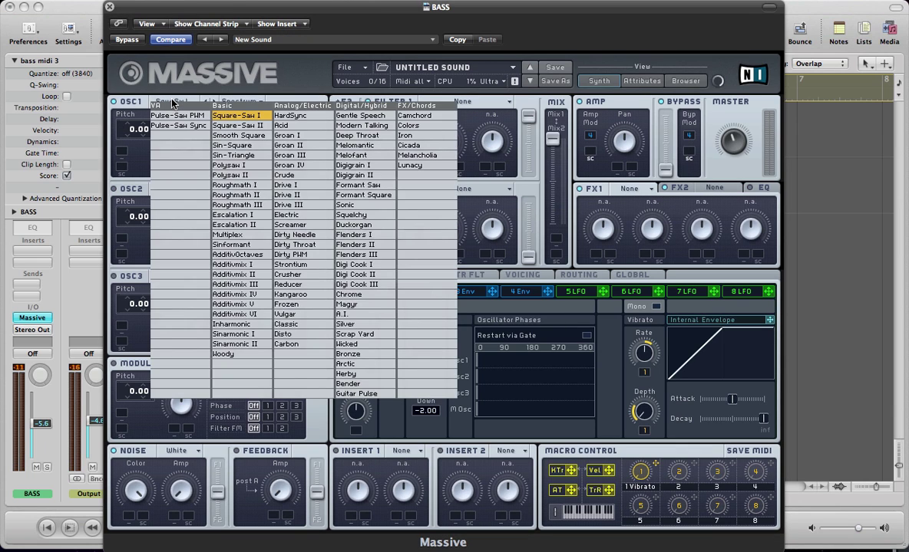
{"action": "left_click", "coordinate": [351, 394]}
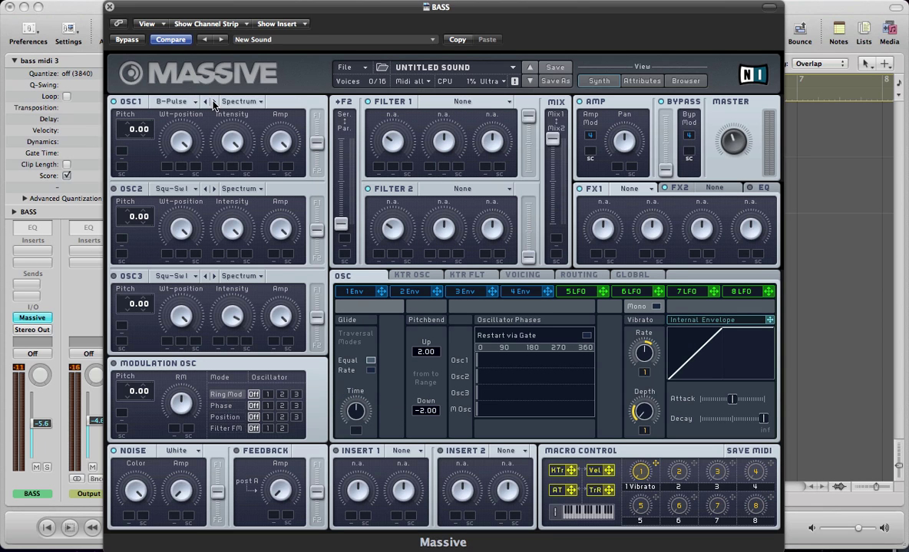
{"action": "left_click", "coordinate": [173, 102]}
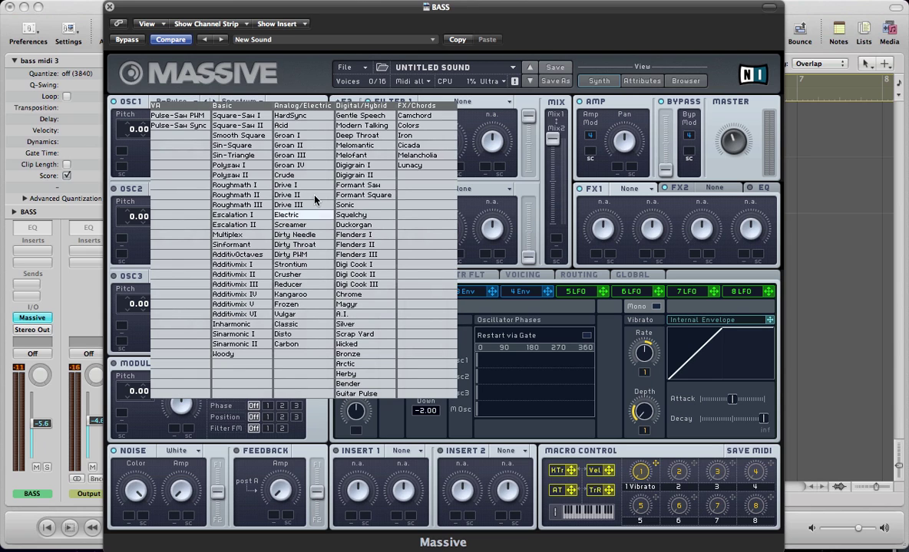
{"action": "left_click", "coordinate": [151, 77]}
{"action": "left_click", "coordinate": [154, 99]}
{"action": "left_click", "coordinate": [357, 393]}
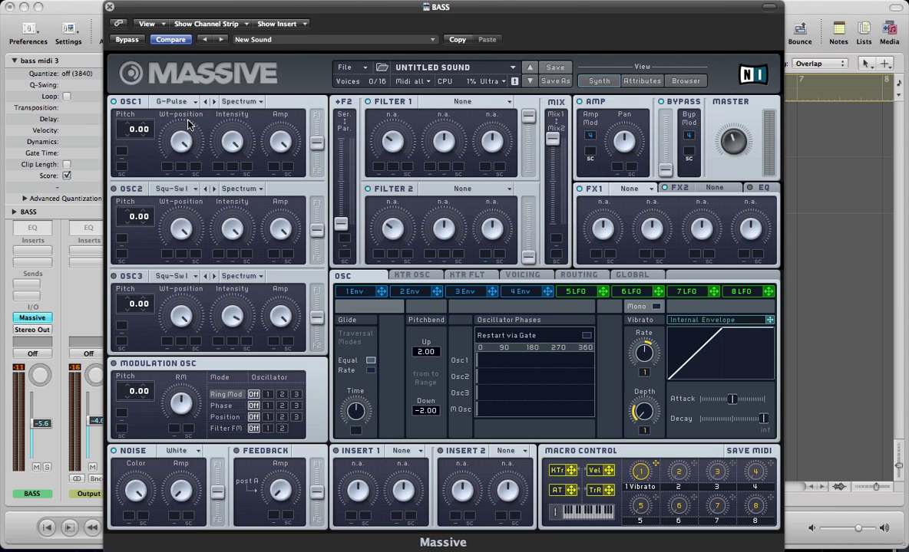
{"action": "left_click", "coordinate": [215, 102]}
Route oscillator 1 fully to Filter 1 and bring up its wavetable mode choices.
{"action": "left_click_drag", "start_coordinate": [315, 145], "coordinate": [316, 115]}
{"action": "left_click", "coordinate": [243, 102]}
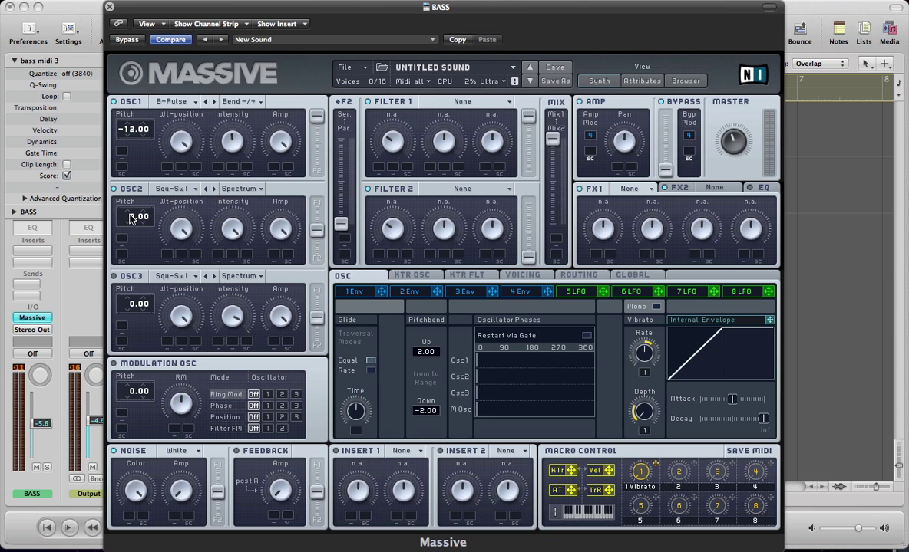
Give oscillator 2 the Deep Throat wavetable at -12.00 in Bend -/+ mode with raised intensity.
{"action": "left_click_drag", "start_coordinate": [131, 219], "coordinate": [133, 223]}
{"action": "left_click", "coordinate": [171, 190]}
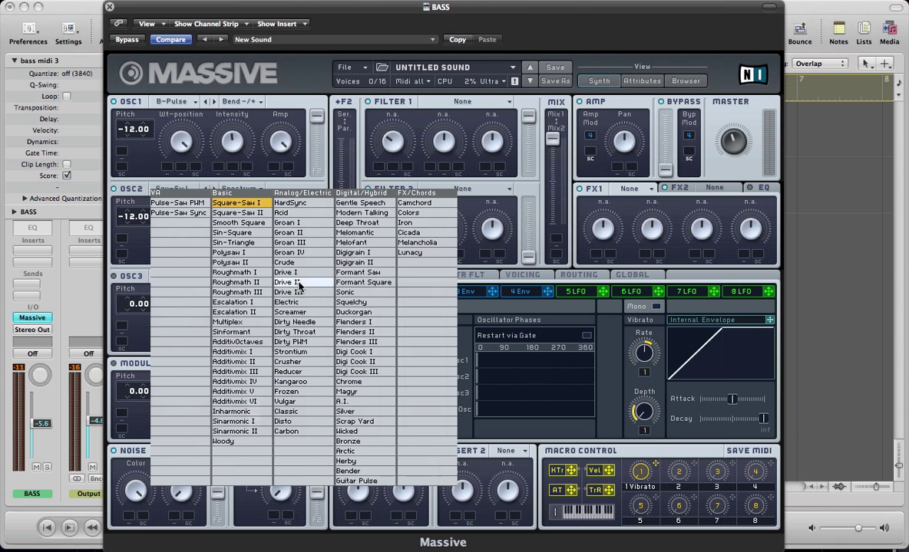
{"action": "left_click", "coordinate": [358, 223]}
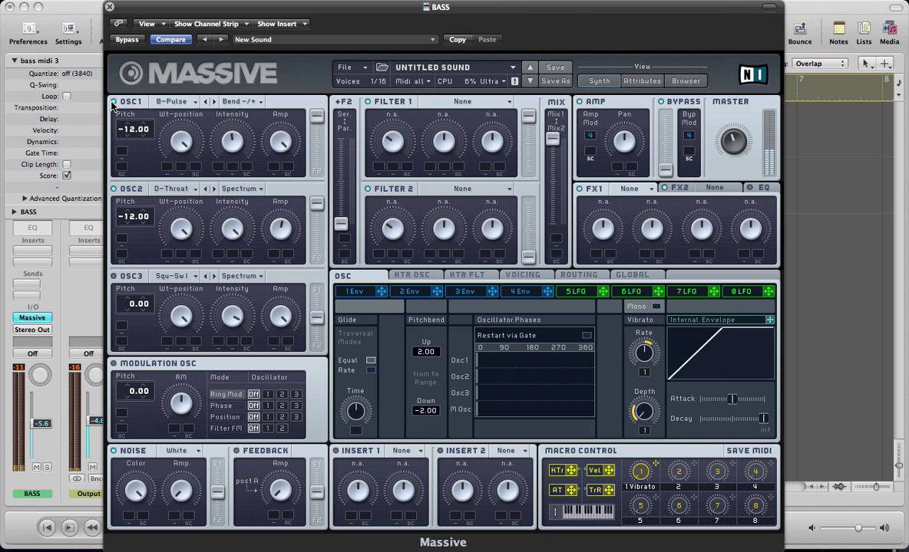
{"action": "left_click", "coordinate": [239, 188]}
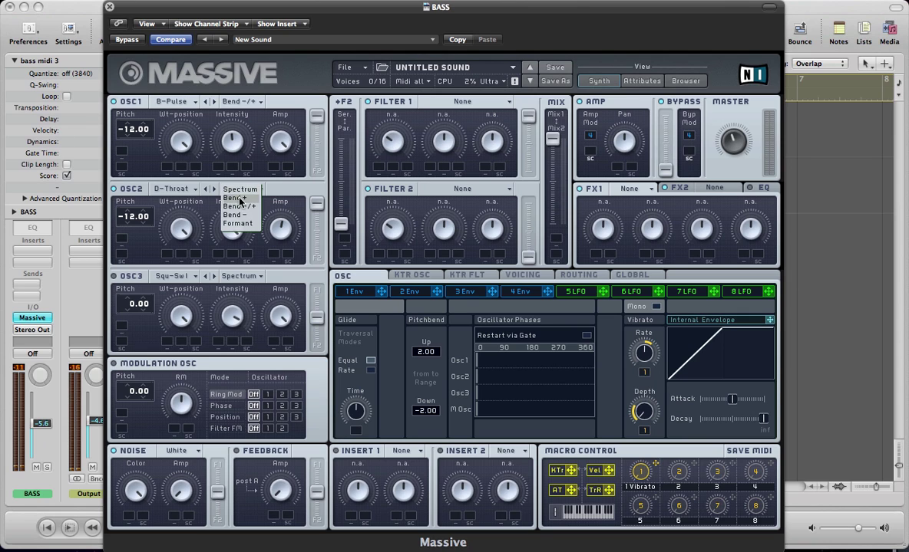
{"action": "left_click", "coordinate": [239, 206]}
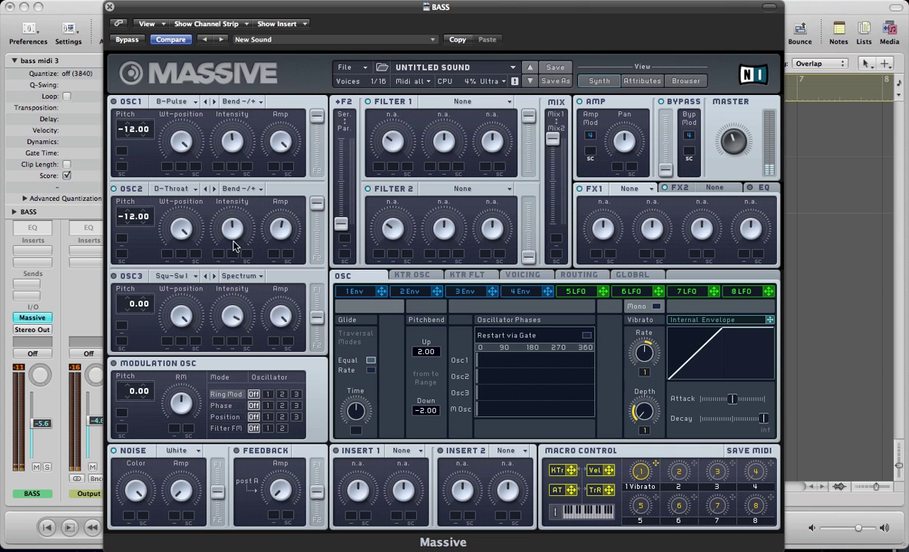
{"action": "left_click_drag", "start_coordinate": [232, 244], "coordinate": [230, 207]}
Switch Filter 1 to the Daft type and turn its cutoff down.
{"action": "left_click", "coordinate": [462, 102]}
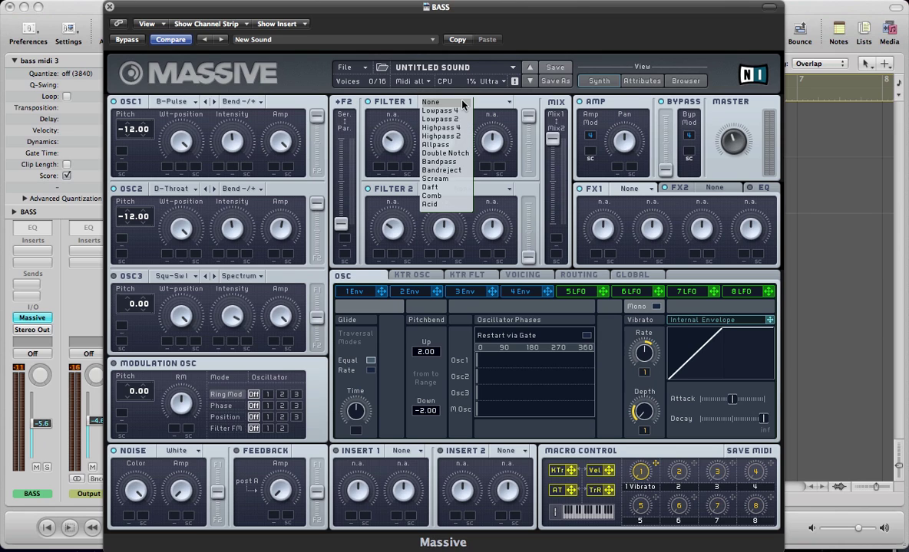
{"action": "left_click", "coordinate": [454, 190]}
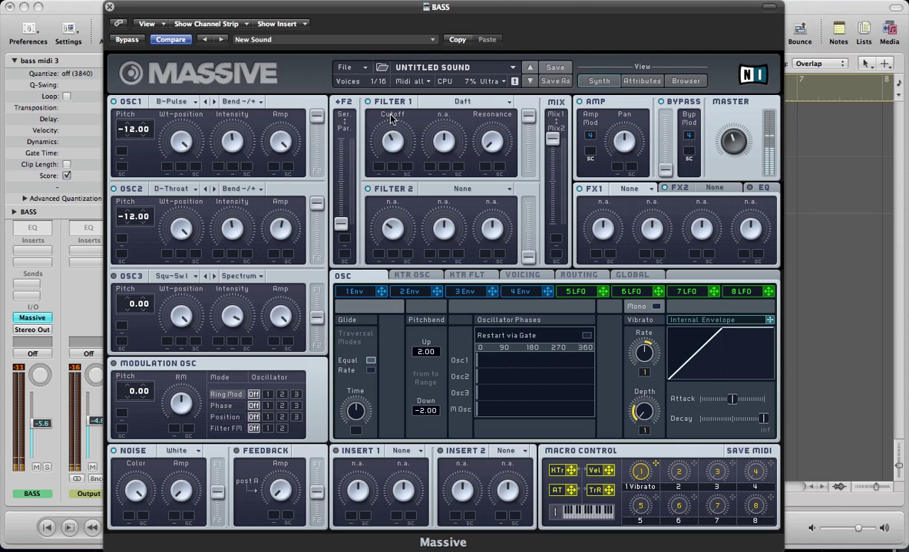
{"action": "mouse_move", "coordinate": [391, 131]}
{"action": "left_mouse_down"}
{"action": "mouse_move", "coordinate": [388, 161]}
{"action": "mouse_move", "coordinate": [387, 122]}
{"action": "left_mouse_up"}
Assign Envelope 1 to Filter 1 cutoff with a short attack, decaying fully to zero.
{"action": "left_click", "coordinate": [357, 292]}
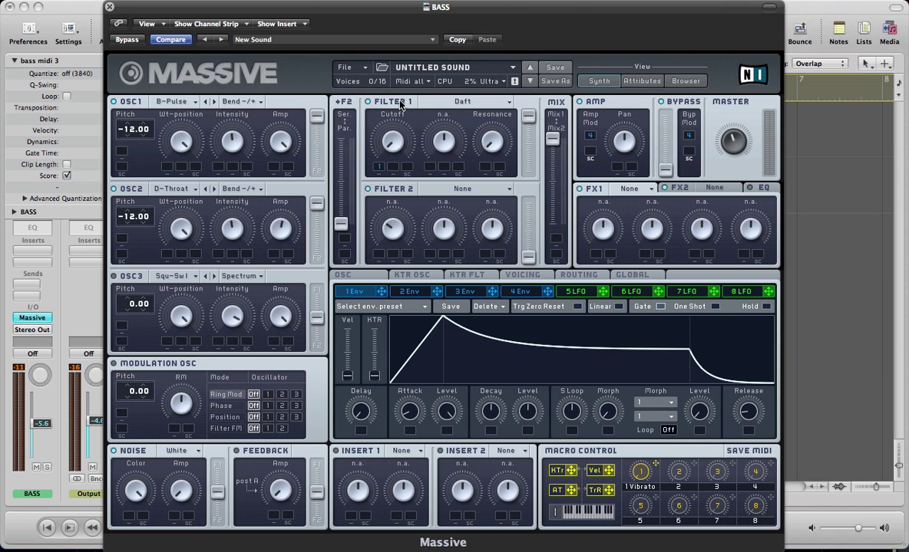
{"action": "left_click_drag", "start_coordinate": [379, 165], "coordinate": [379, 166]}
{"action": "left_click_drag", "start_coordinate": [491, 412], "coordinate": [491, 379]}
{"action": "left_click_drag", "start_coordinate": [409, 412], "coordinate": [409, 426]}
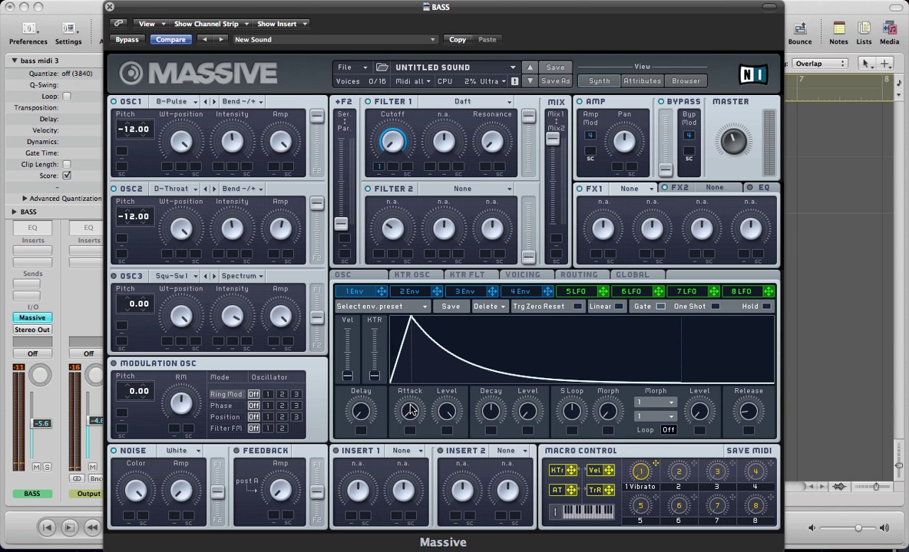
{"action": "left_click_drag", "start_coordinate": [412, 426], "coordinate": [412, 401]}
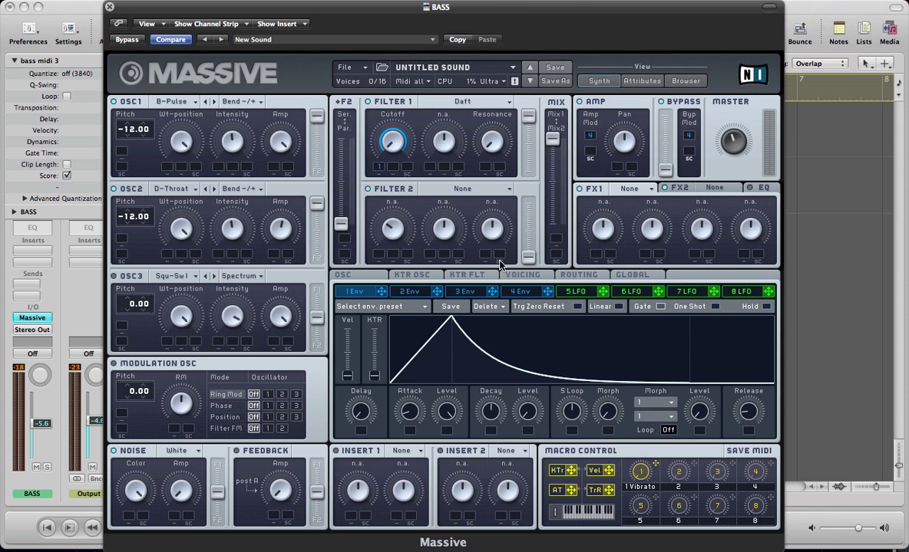
{"action": "left_click", "coordinate": [520, 293]}
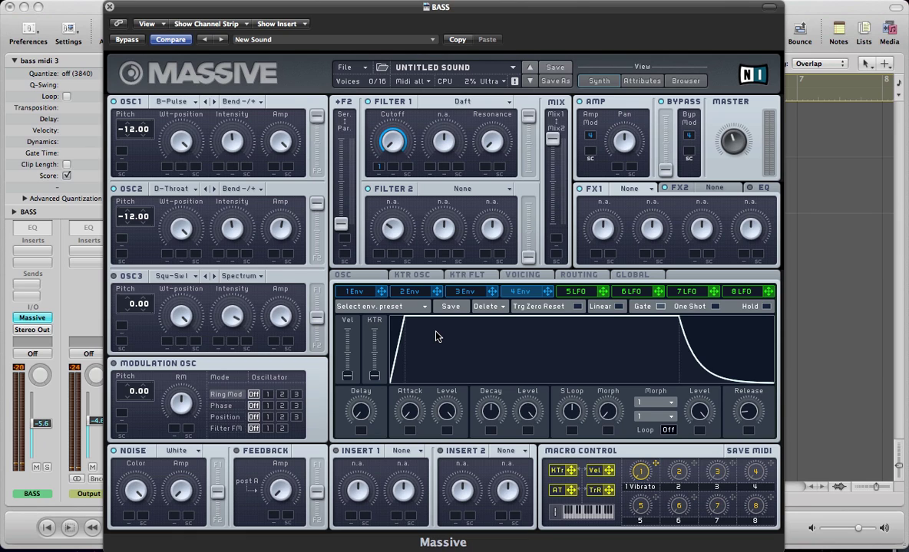
Load Classic Tube into the FX1 slot and Dimension Expander into the FX2 slot.
{"action": "left_click", "coordinate": [629, 189]}
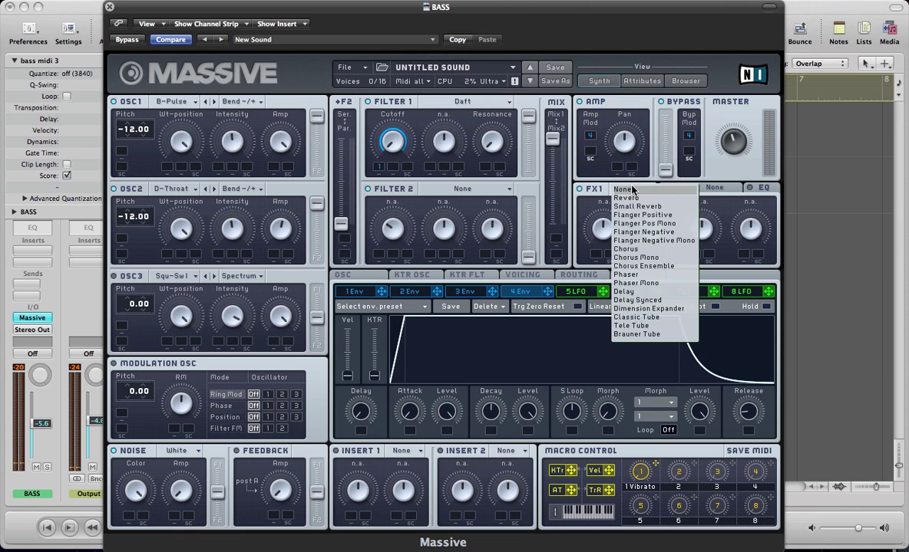
{"action": "left_click", "coordinate": [636, 317]}
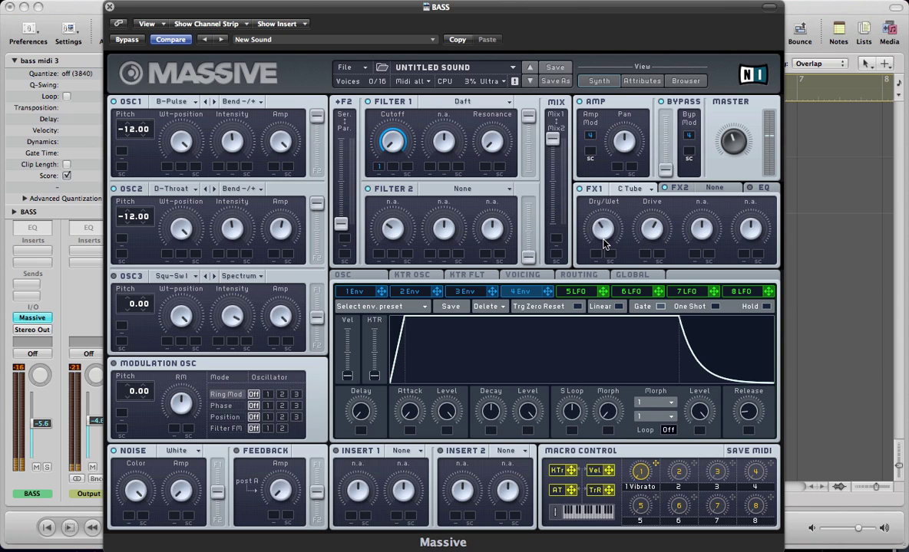
{"action": "left_click", "coordinate": [679, 189]}
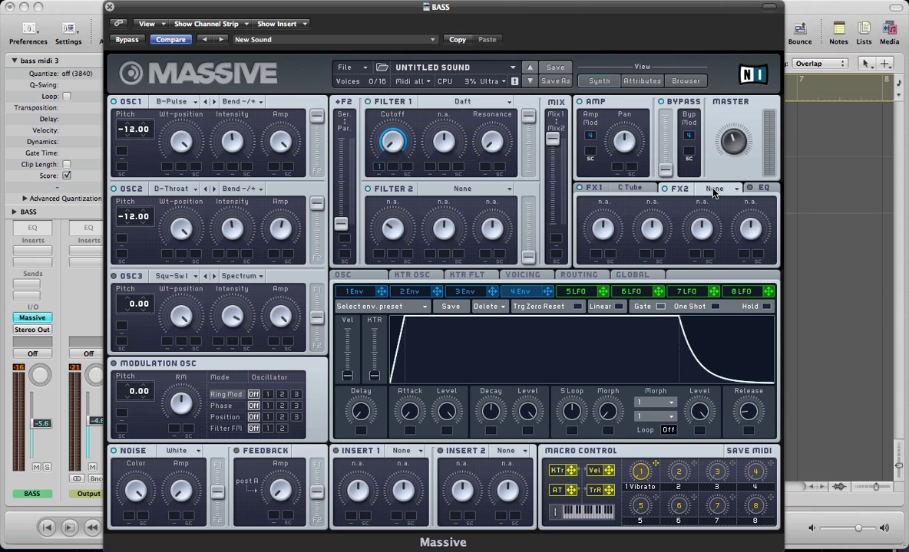
{"action": "left_click", "coordinate": [713, 190]}
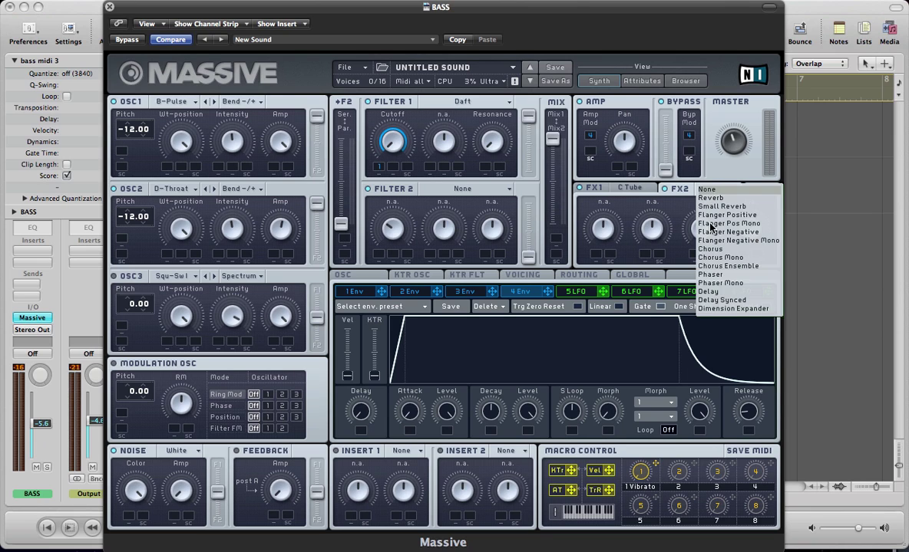
{"action": "left_click", "coordinate": [716, 308]}
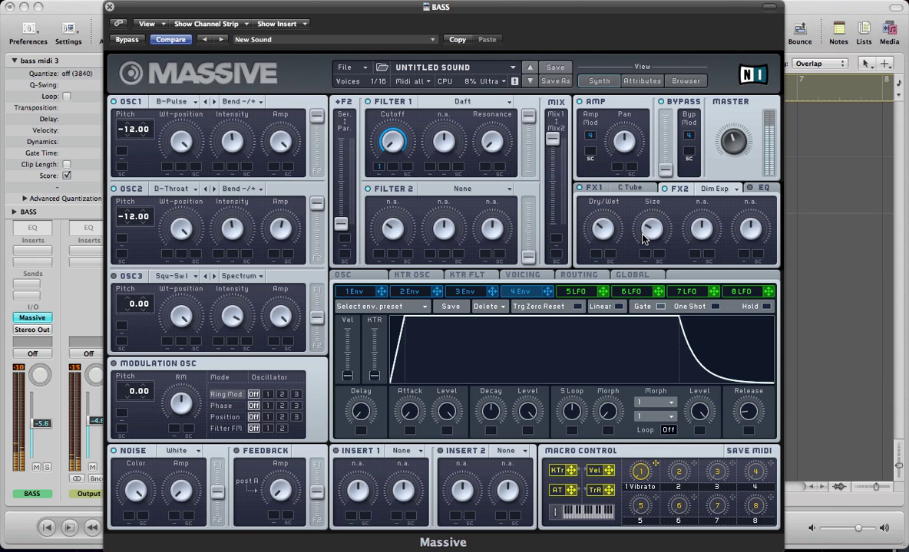
Show the EQ page and load Sample & Hold into Insert 1.
{"action": "left_click", "coordinate": [761, 188]}
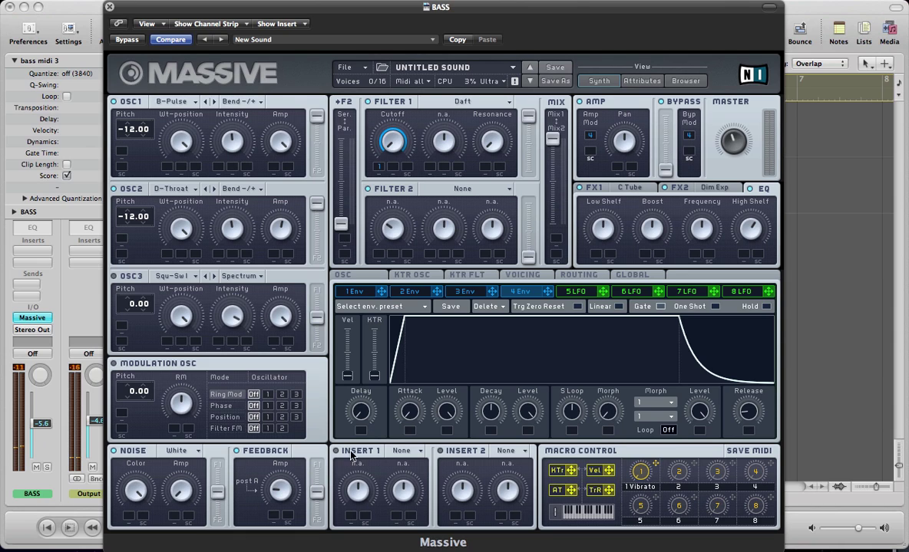
{"action": "left_click", "coordinate": [407, 452]}
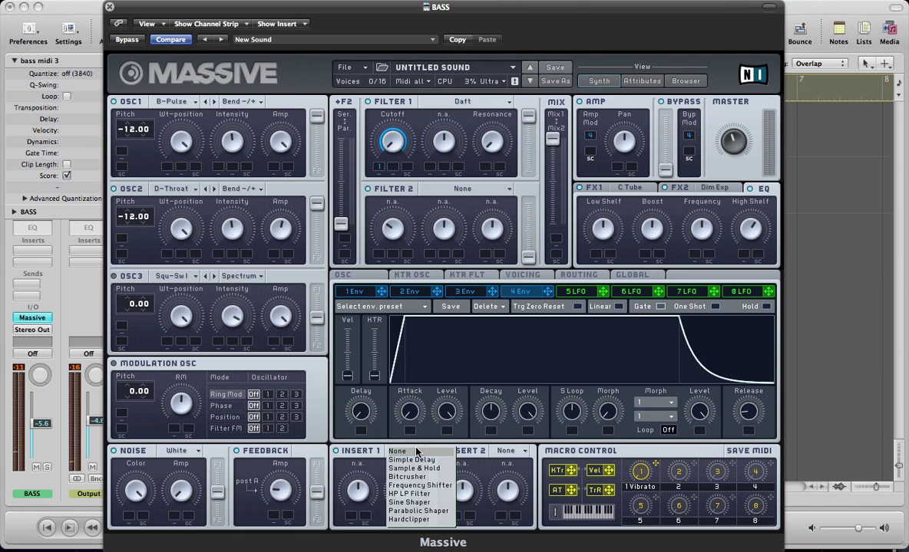
{"action": "left_click", "coordinate": [415, 469]}
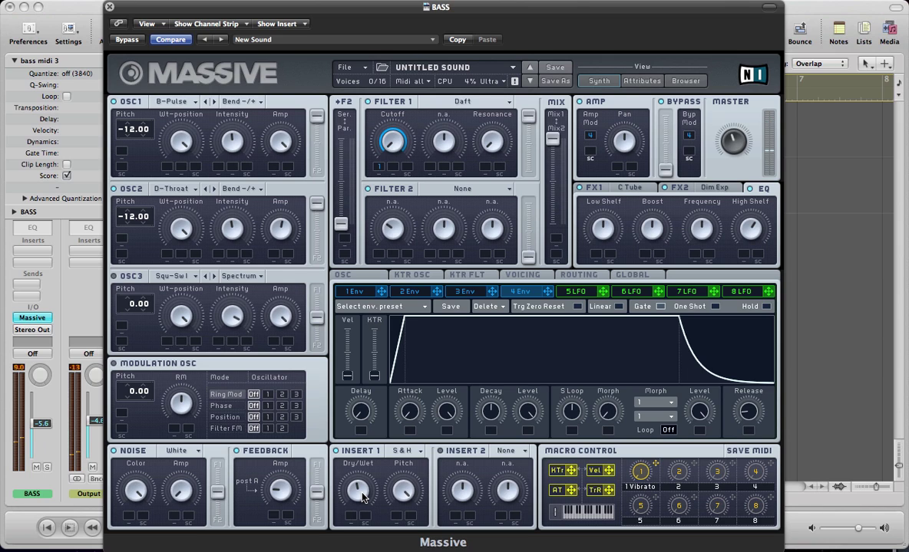
On the Voicing tab, enable Monophon and raise Unisono to 4 voices.
{"action": "left_click", "coordinate": [516, 278]}
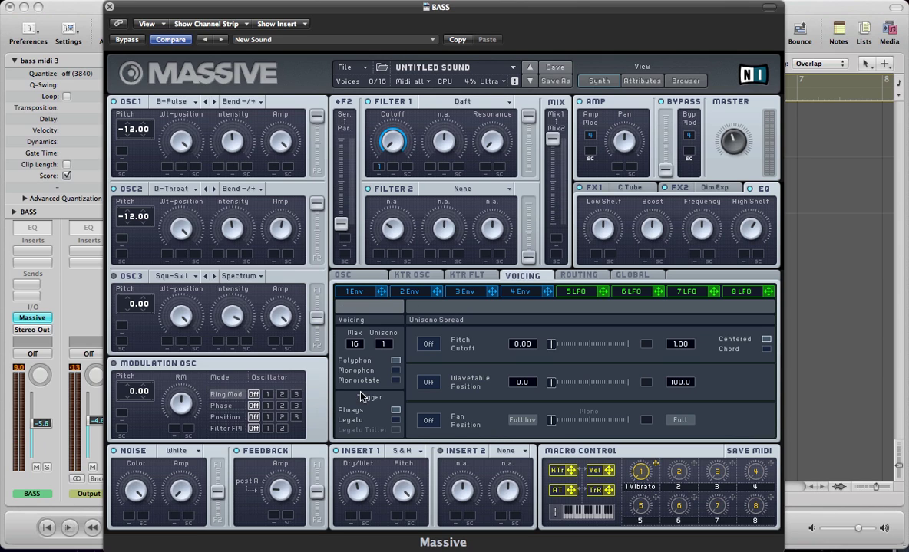
{"action": "left_click", "coordinate": [395, 371]}
{"action": "left_click_drag", "start_coordinate": [386, 346], "coordinate": [389, 342]}
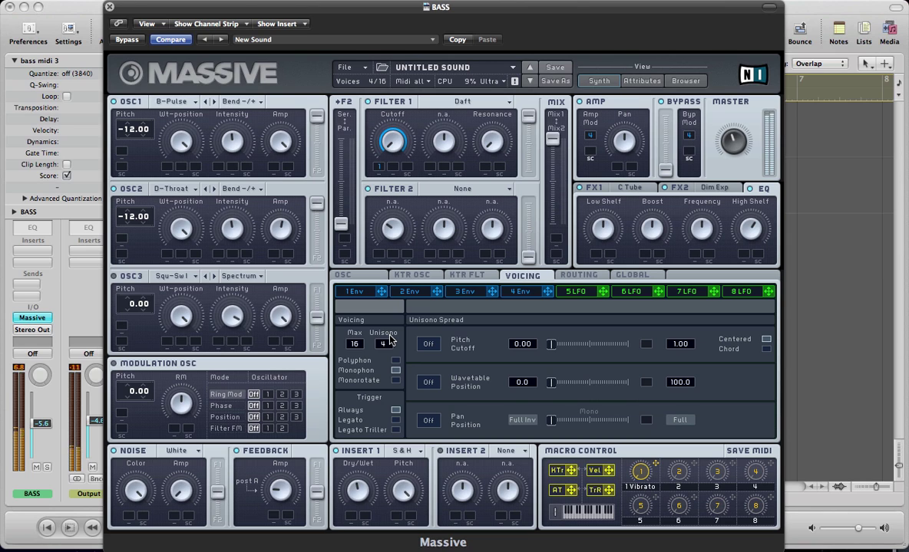
{"action": "left_click", "coordinate": [364, 279]}
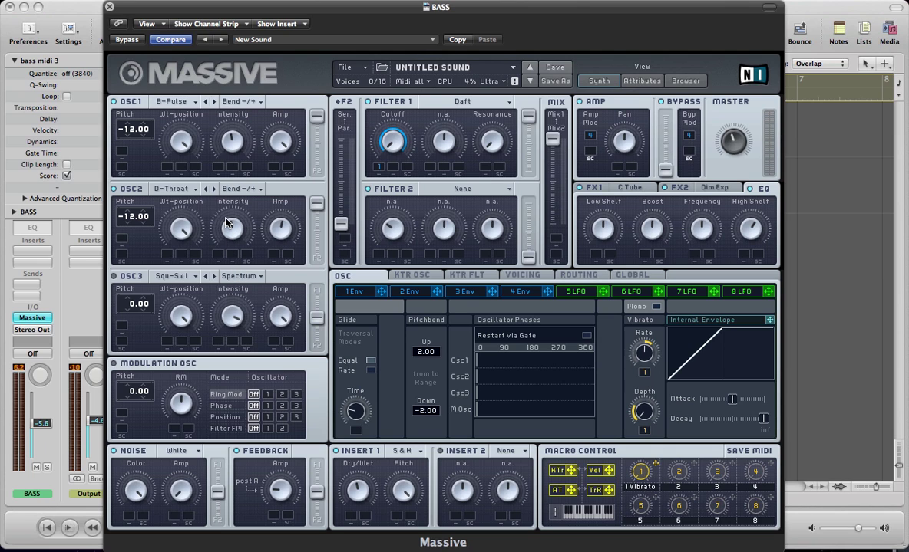
Assign key tracking to oscillator 1 and 2 Intensity and set each modulation depth.
{"action": "left_click", "coordinate": [375, 293]}
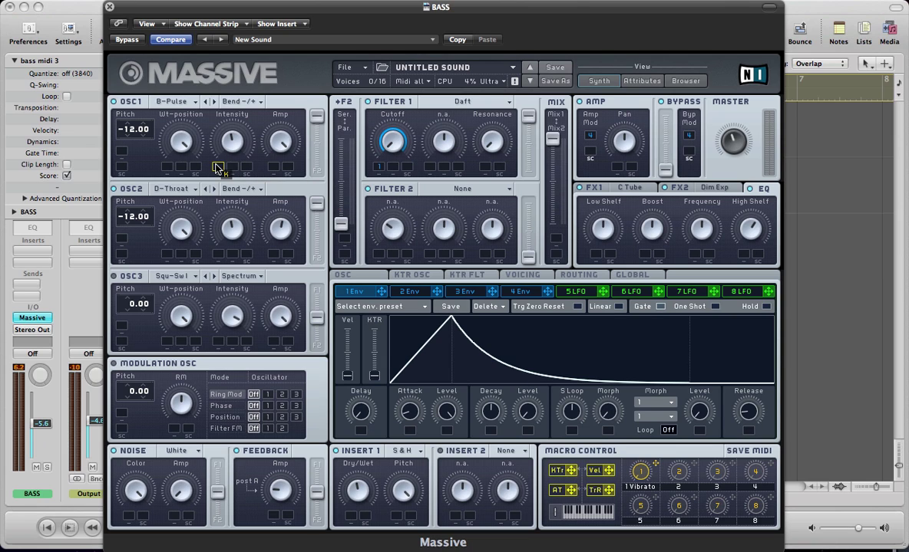
{"action": "left_click_drag", "start_coordinate": [217, 168], "coordinate": [218, 166]}
{"action": "left_click_drag", "start_coordinate": [256, 288], "coordinate": [218, 253]}
{"action": "mouse_move", "coordinate": [218, 168]}
{"action": "left_mouse_down"}
{"action": "mouse_move", "coordinate": [203, 136]}
{"action": "mouse_move", "coordinate": [215, 137]}
{"action": "mouse_move", "coordinate": [202, 125]}
{"action": "left_mouse_up"}
{"action": "mouse_move", "coordinate": [218, 257]}
{"action": "left_mouse_down"}
{"action": "mouse_move", "coordinate": [202, 207]}
{"action": "mouse_move", "coordinate": [216, 220]}
{"action": "left_mouse_up"}
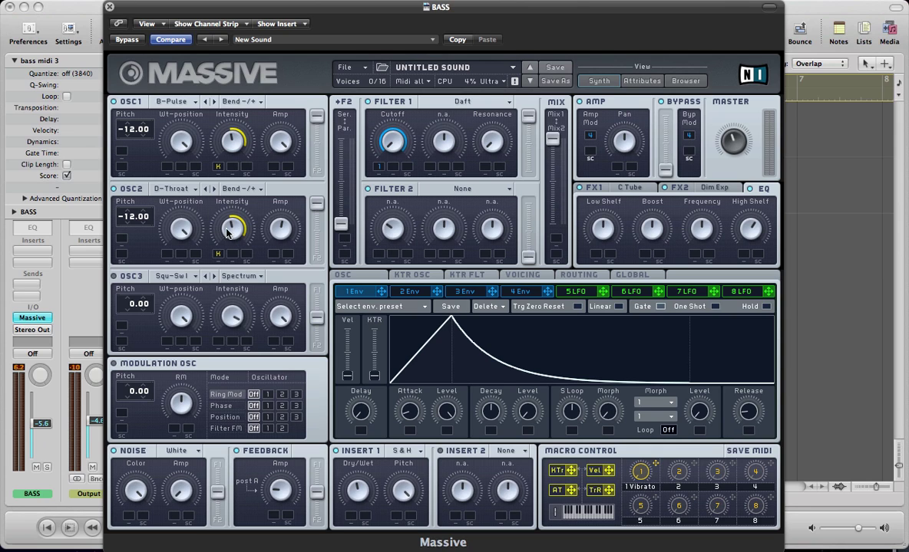
Raise oscillator 2's Intensity and widen oscillator 1's key-tracking range.
{"action": "mouse_move", "coordinate": [240, 230]}
{"action": "left_mouse_down"}
{"action": "mouse_move", "coordinate": [221, 215]}
{"action": "mouse_move", "coordinate": [230, 193]}
{"action": "mouse_move", "coordinate": [215, 180]}
{"action": "mouse_move", "coordinate": [231, 234]}
{"action": "mouse_move", "coordinate": [240, 217]}
{"action": "left_mouse_up"}
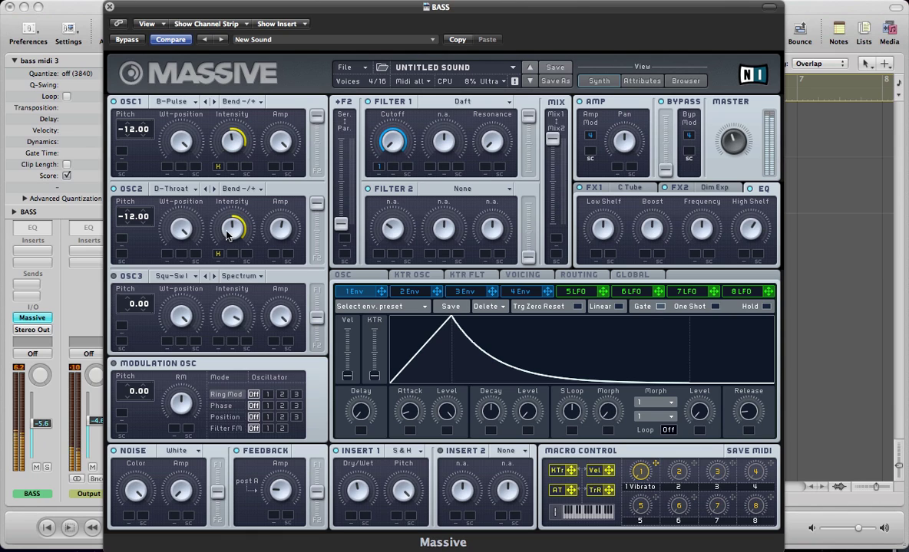
{"action": "left_click_drag", "start_coordinate": [225, 136], "coordinate": [217, 167]}
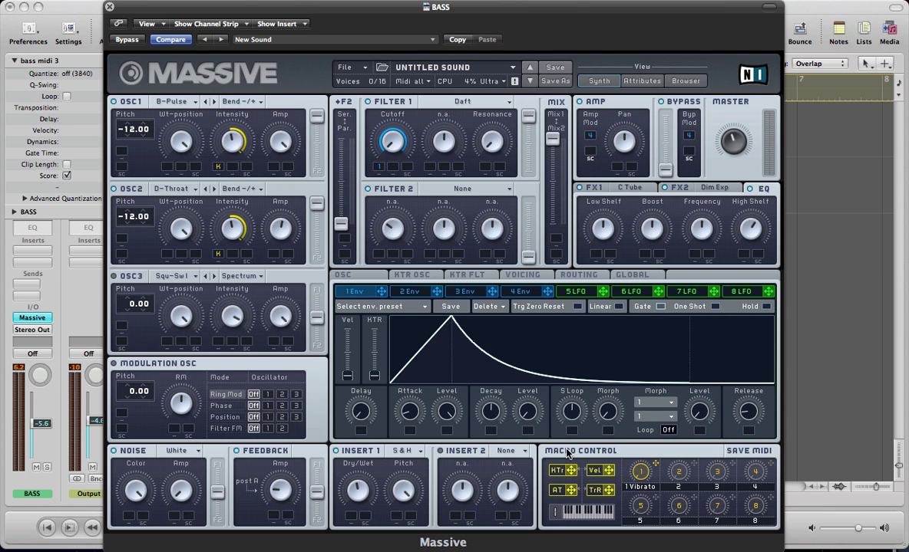
{"action": "left_click", "coordinate": [567, 292]}
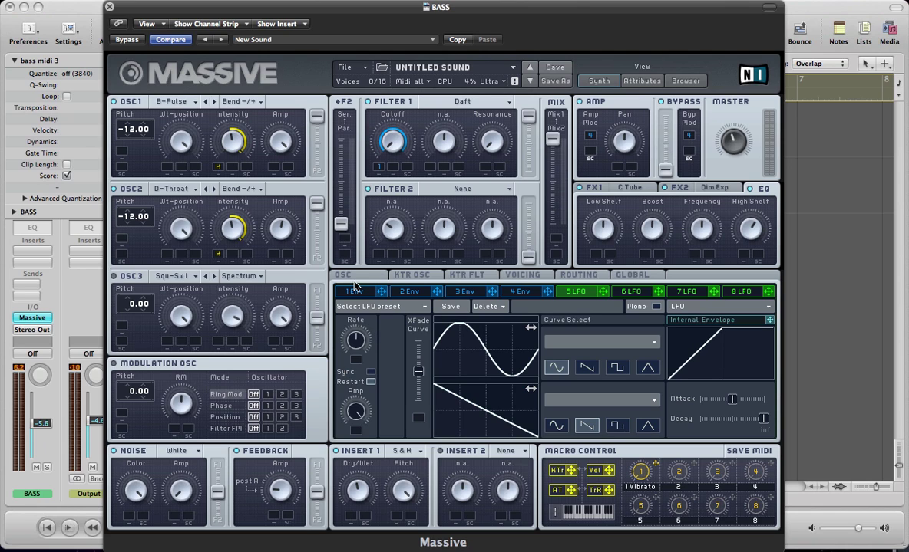
{"action": "left_click", "coordinate": [335, 273]}
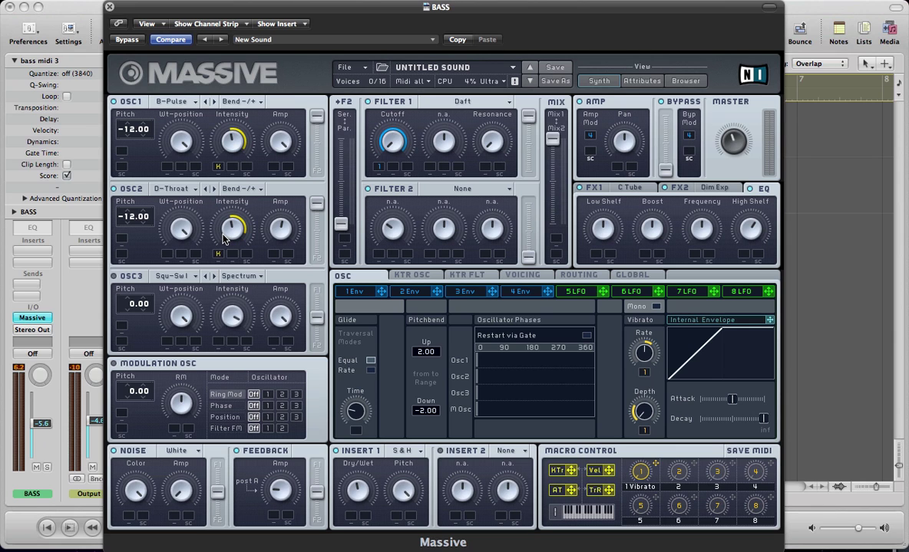
Close Massive, then play the Electro Track Part 1 arrangement and stop it at bar 1.
{"action": "key", "text": "super+w"}
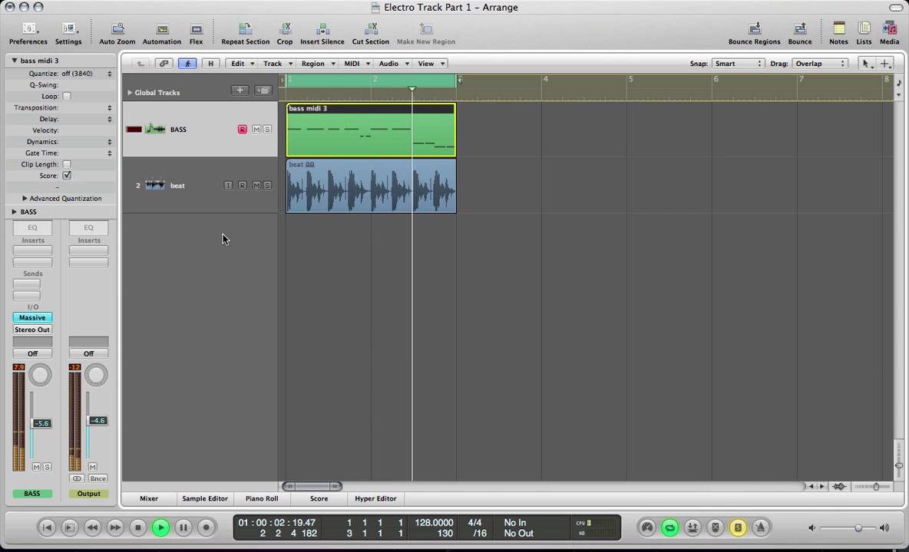
{"action": "key", "text": "space"}
{"action": "key", "text": "space"}
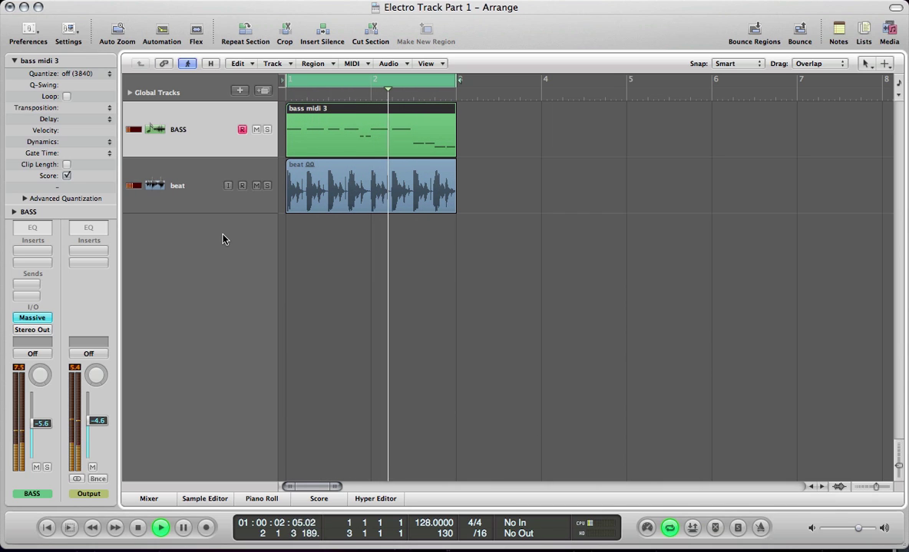
{"action": "key", "text": "space"}
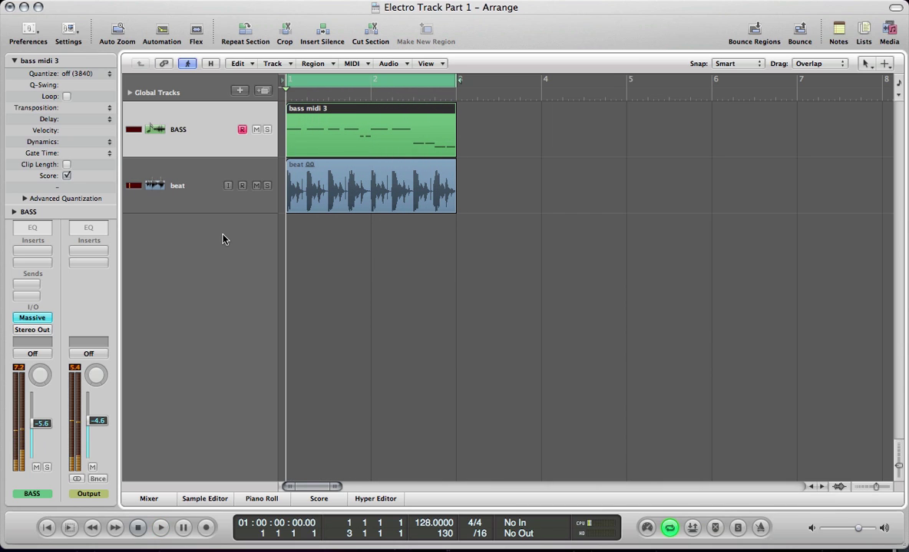